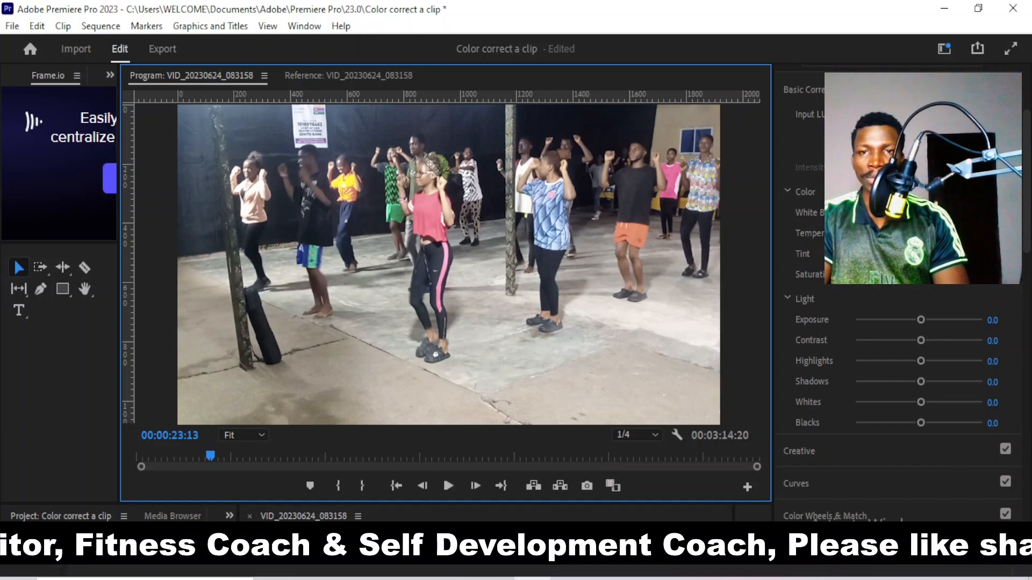
Play through the sequence in stages to review the footage, pausing at 00:01:36:07
key(space)
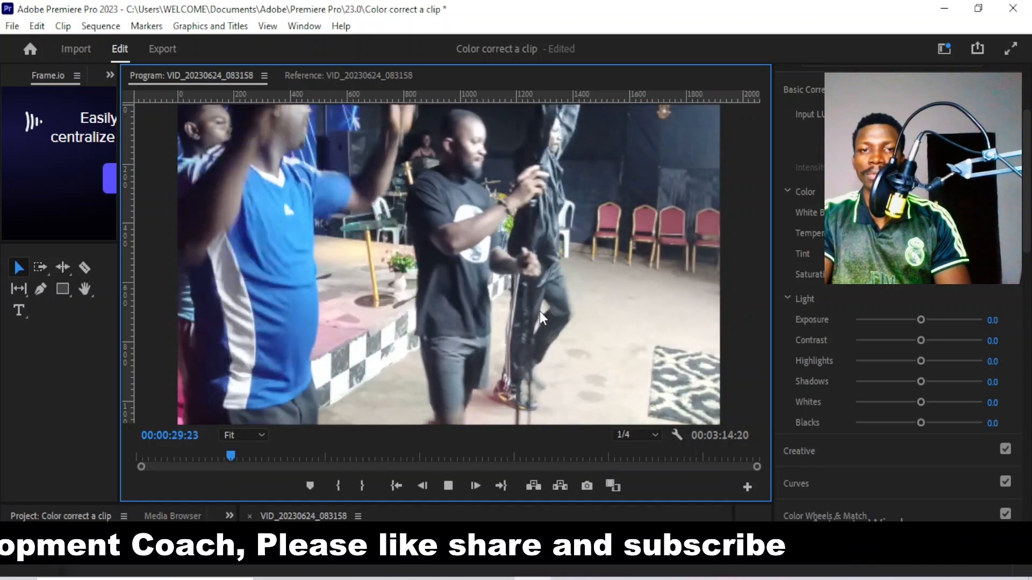
key(space)
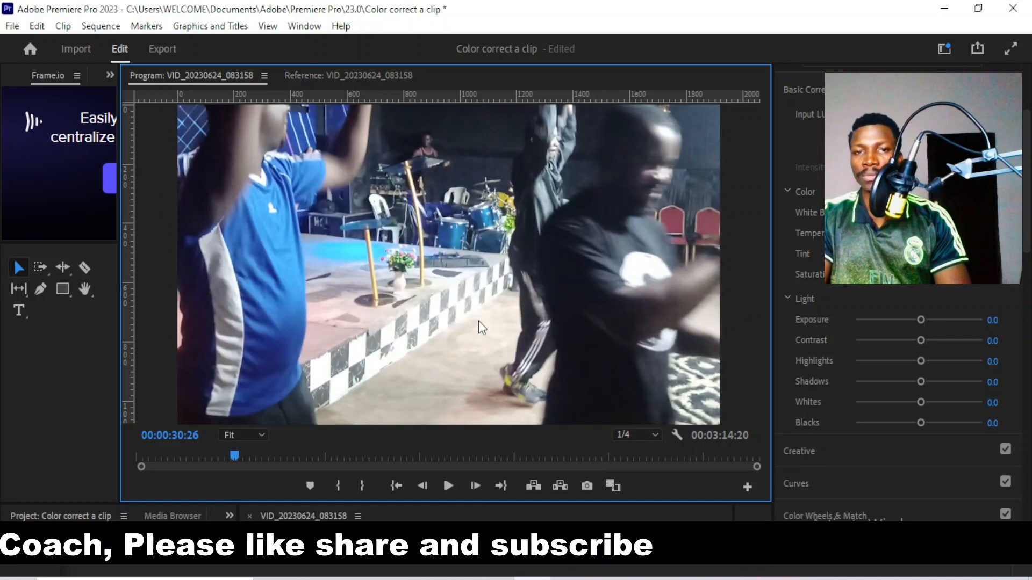
key(space)
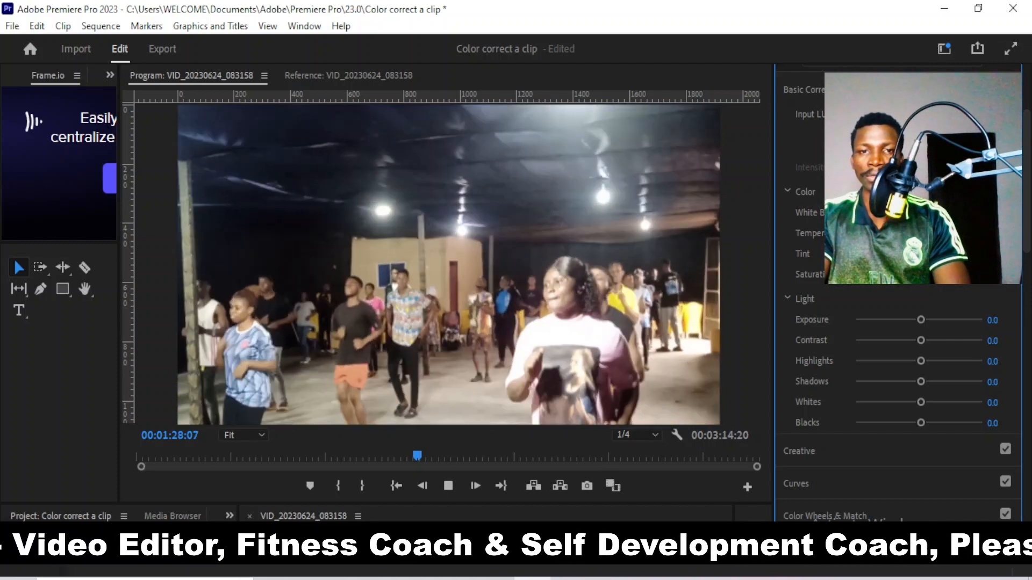
key(space)
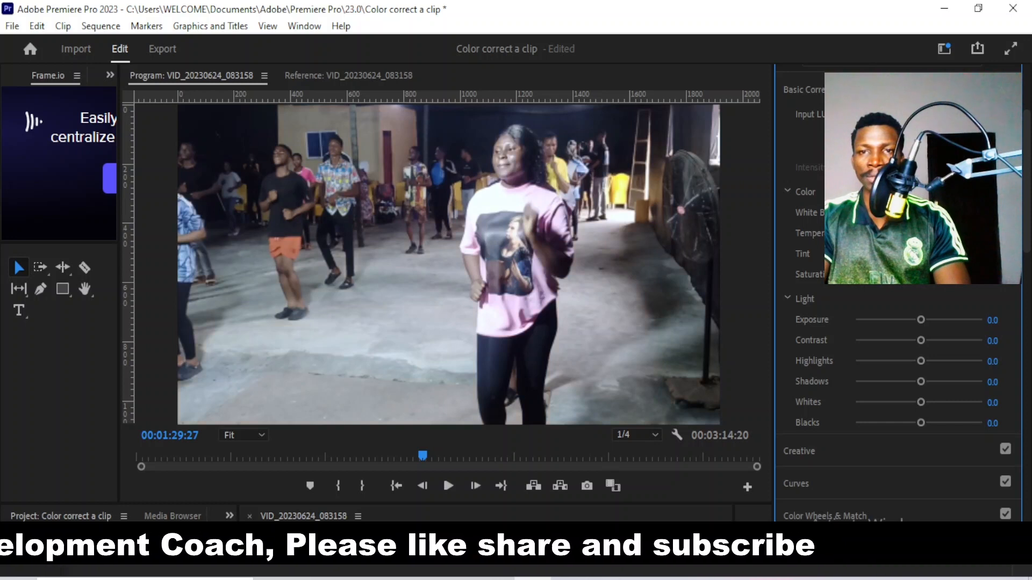
key(space)
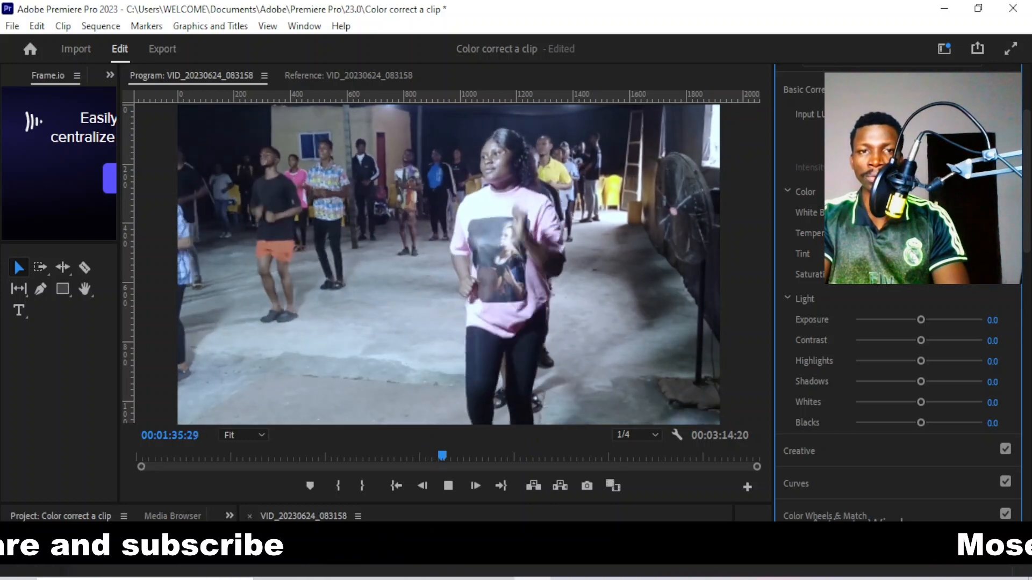
key(space)
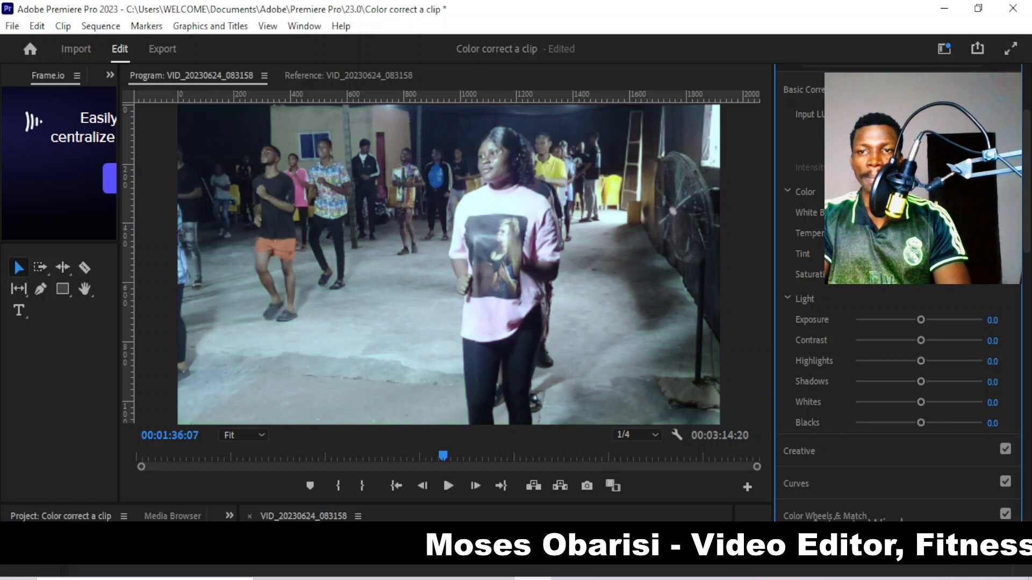
Set the clip's Tint to 1.8 in Lumetri Color and play the sequence to check the correction
mouse_move(921, 254)
mouse_down()
mouse_move(937, 254)
mouse_move(922, 254)
mouse_up()
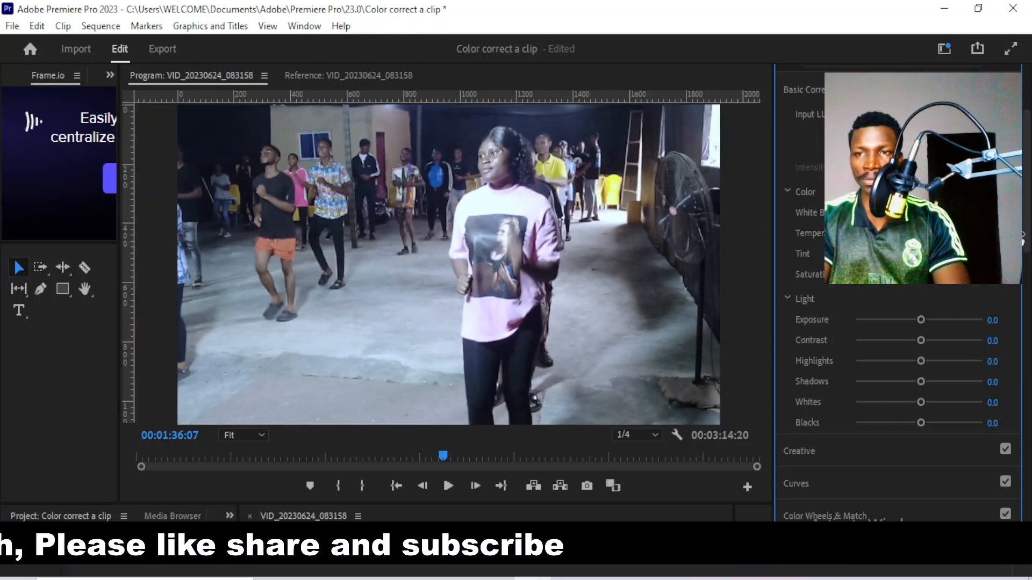
drag(1027, 223, 1027, 249)
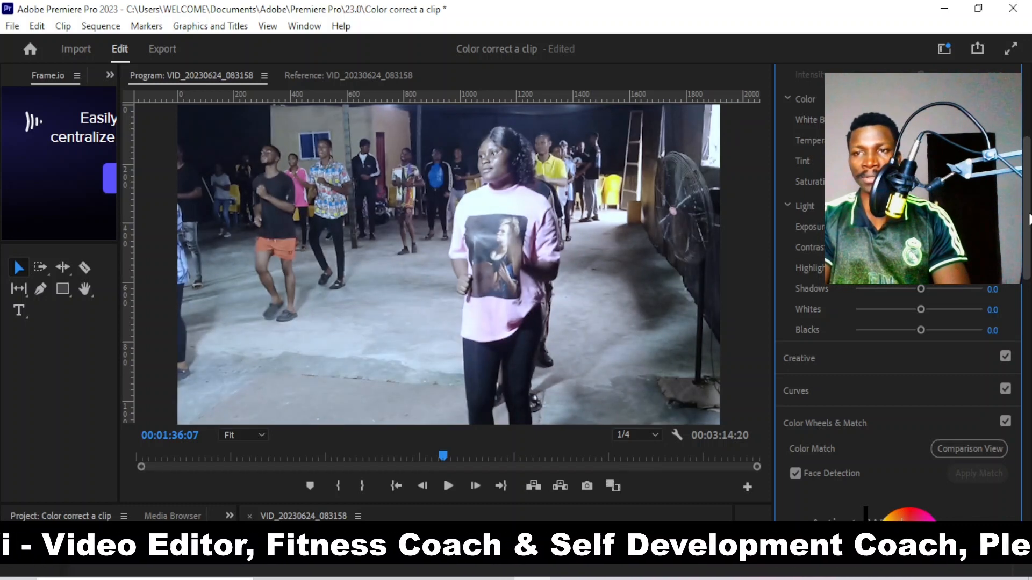
drag(1028, 219, 1028, 225)
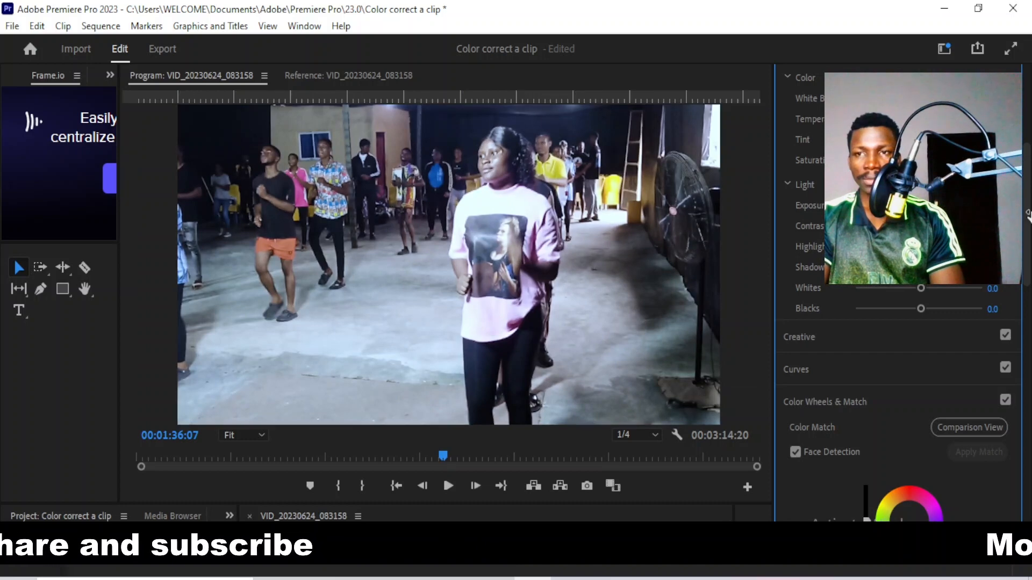
drag(1029, 217, 1026, 277)
key(space)
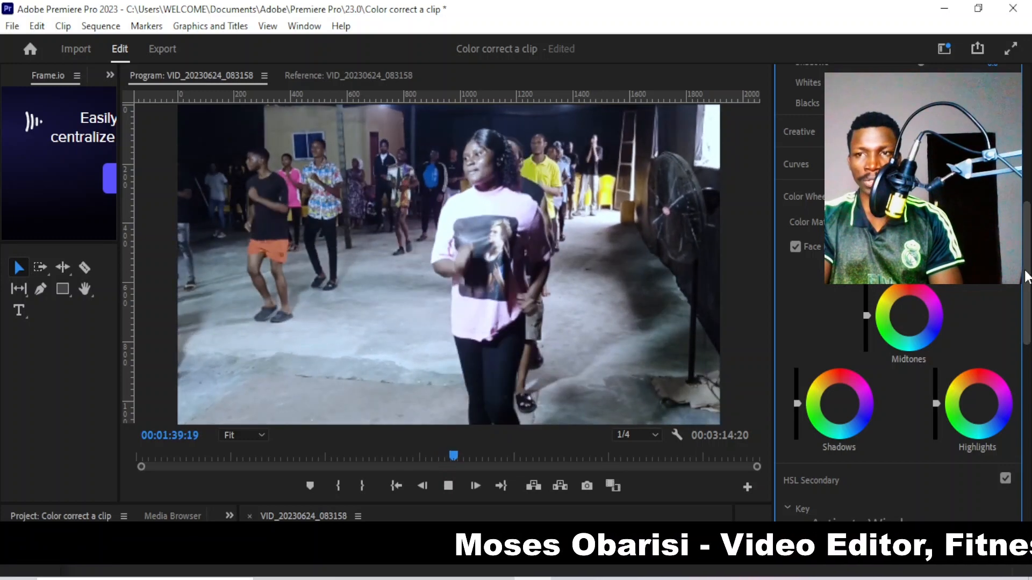
drag(1026, 277, 1027, 225)
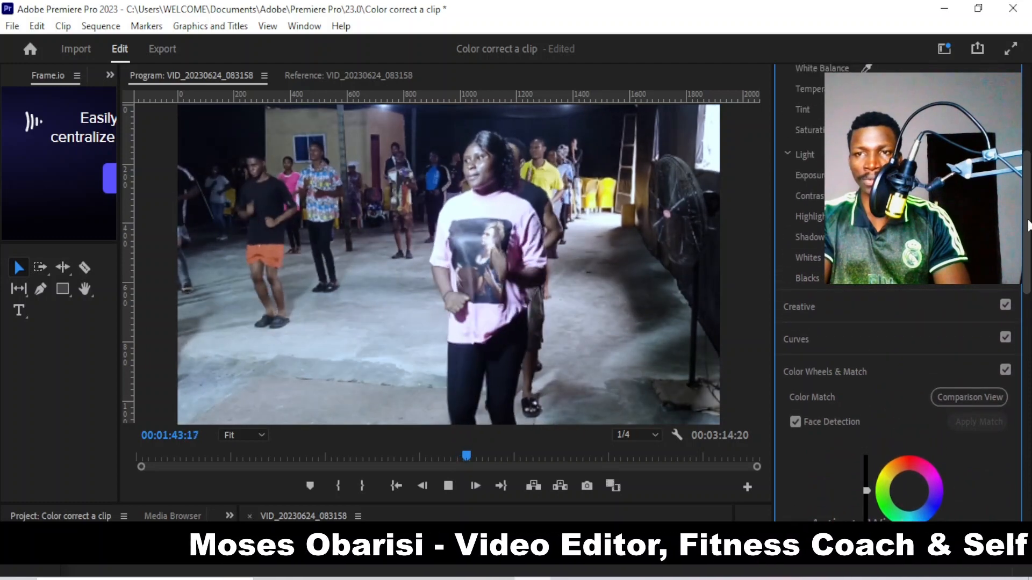
key(space)
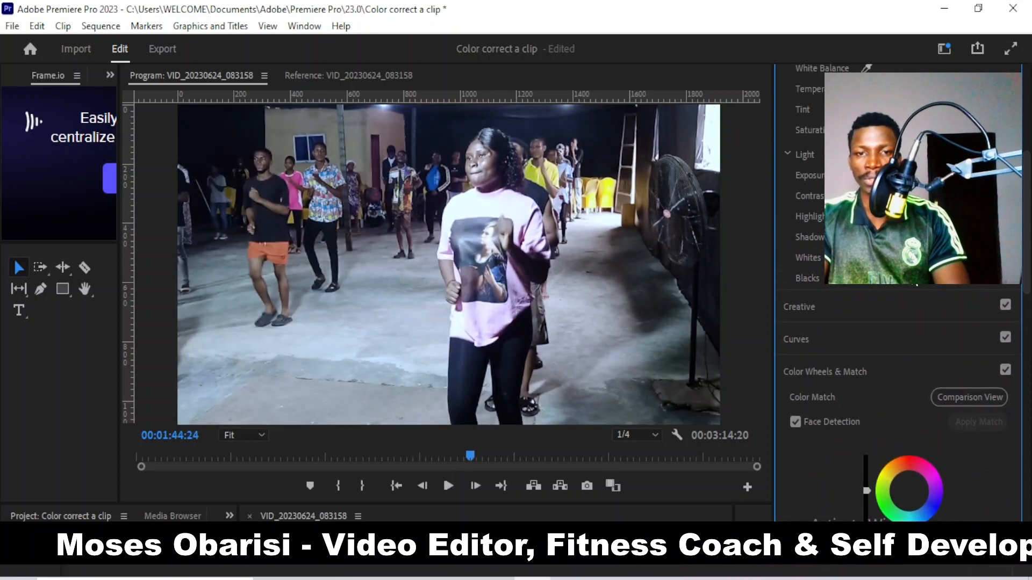
At 00:01:39:07, set the clip's Contrast to 46.7 and Highlights to 11.2, and play on to check the result
drag(469, 454, 451, 454)
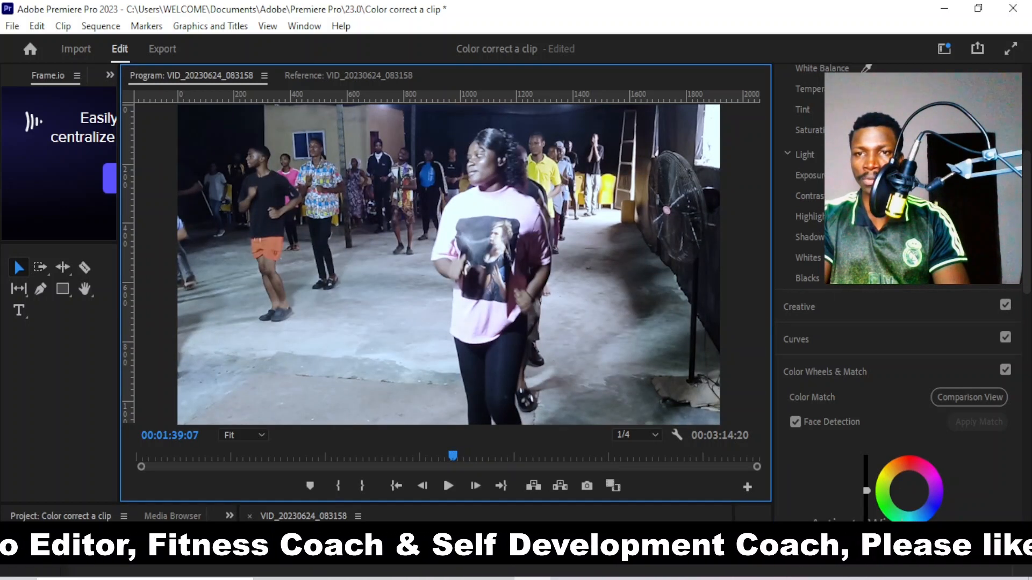
click(919, 196)
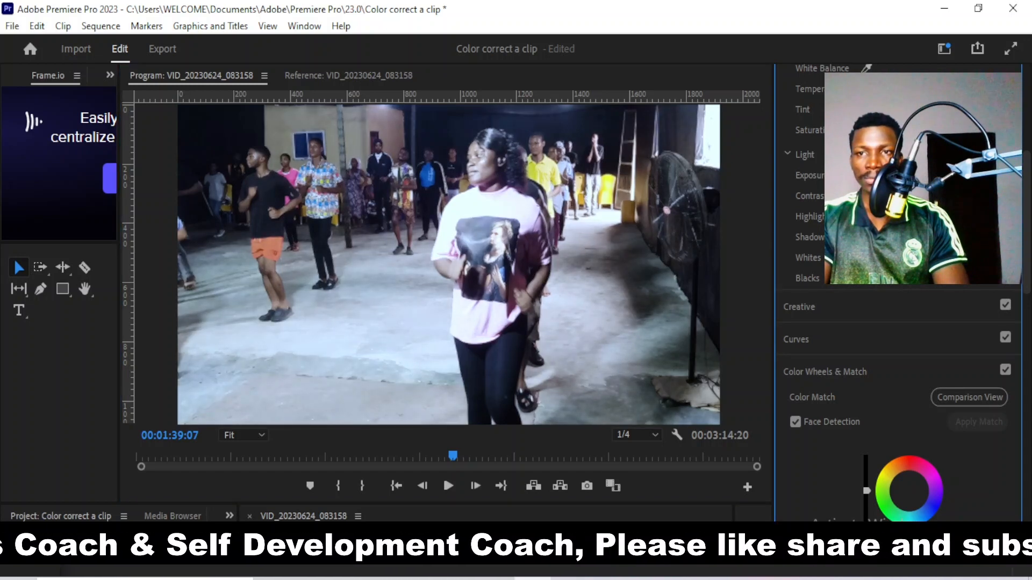
drag(962, 217, 930, 217)
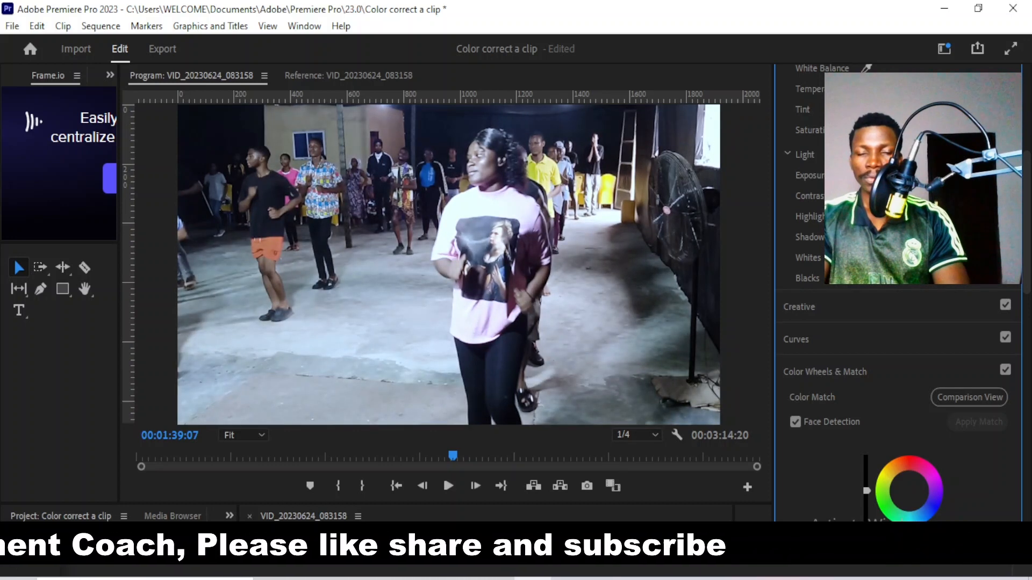
key(space)
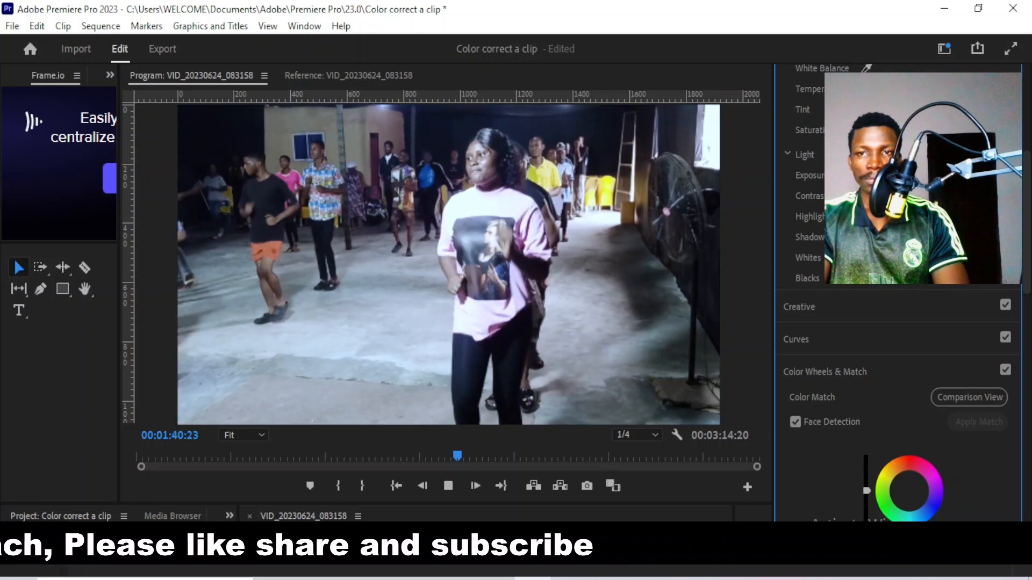
key(space)
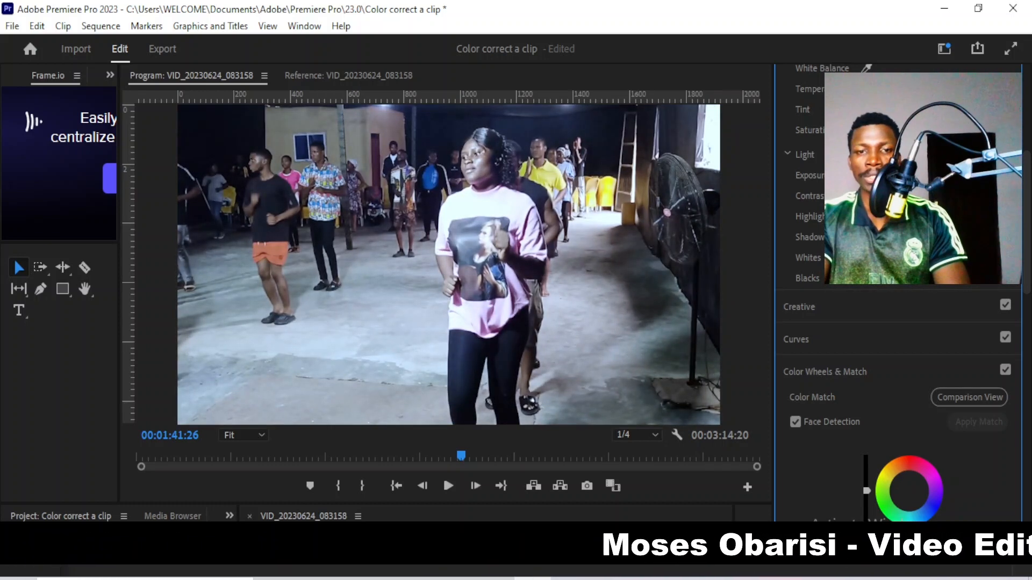
key(space)
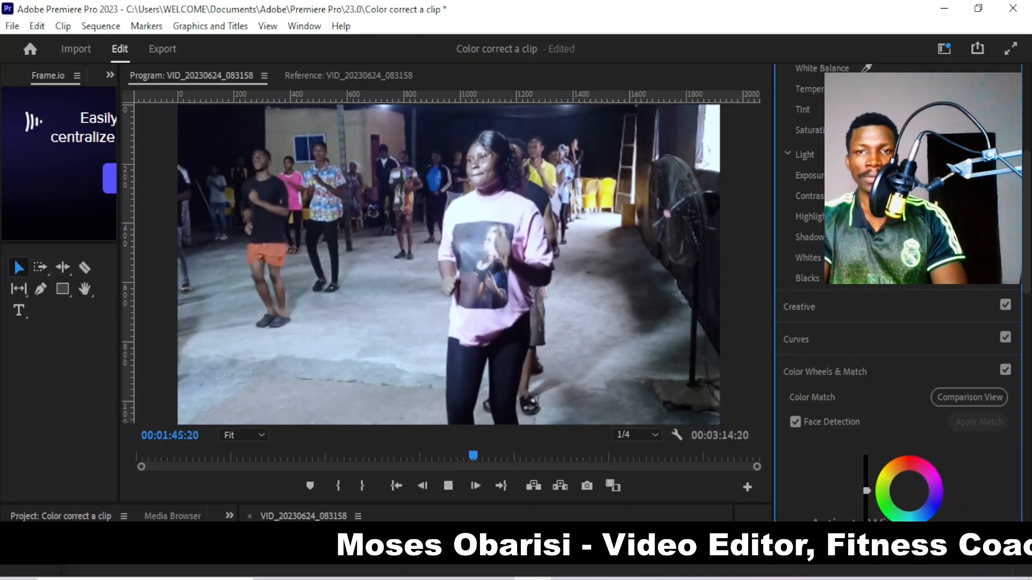
key(space)
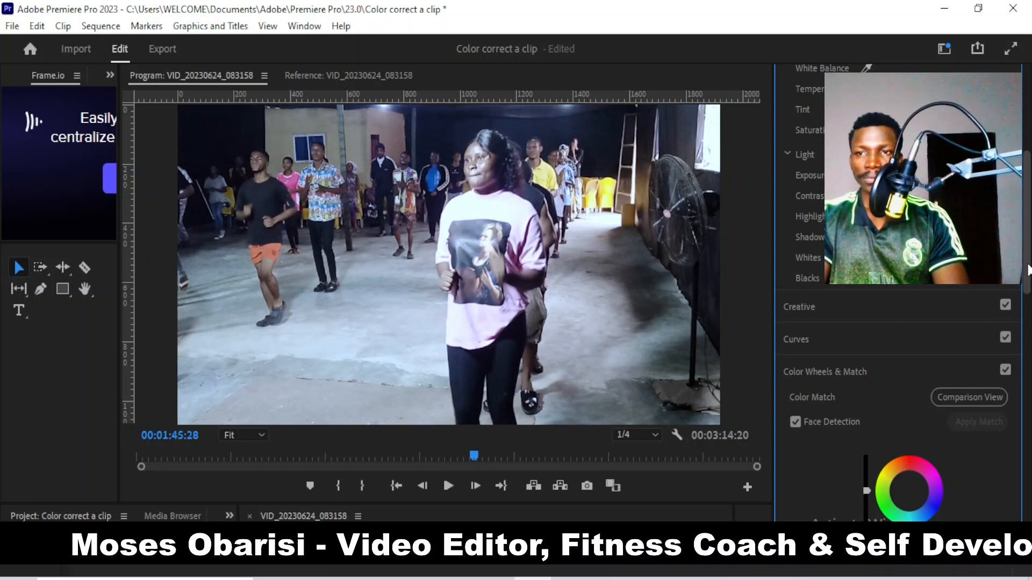
Turn off the Color/Gray mask option in the HSL Secondary settings and return to the Basic Correction values
scroll(898, 268, down, 2)
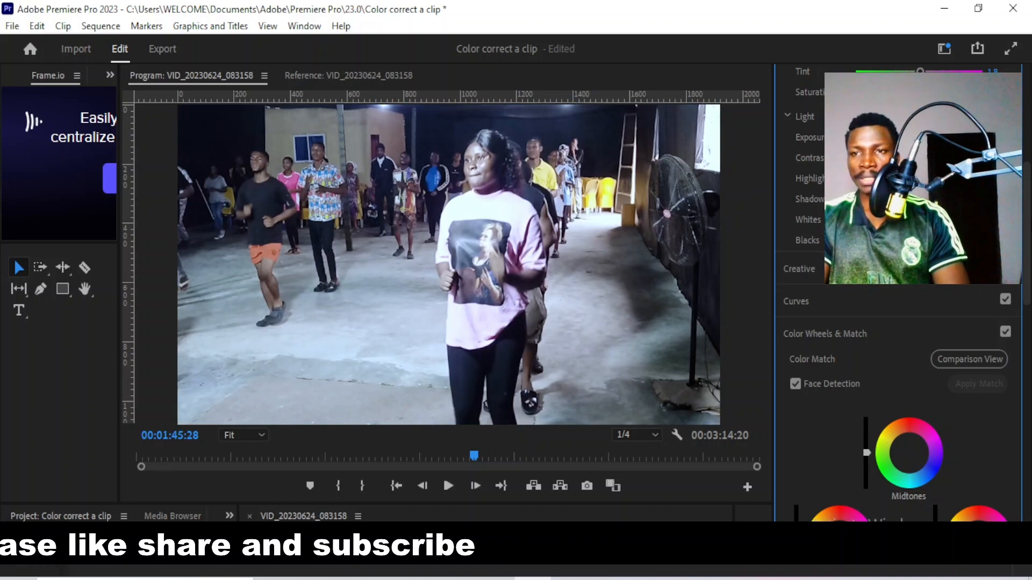
drag(1027, 226, 1026, 244)
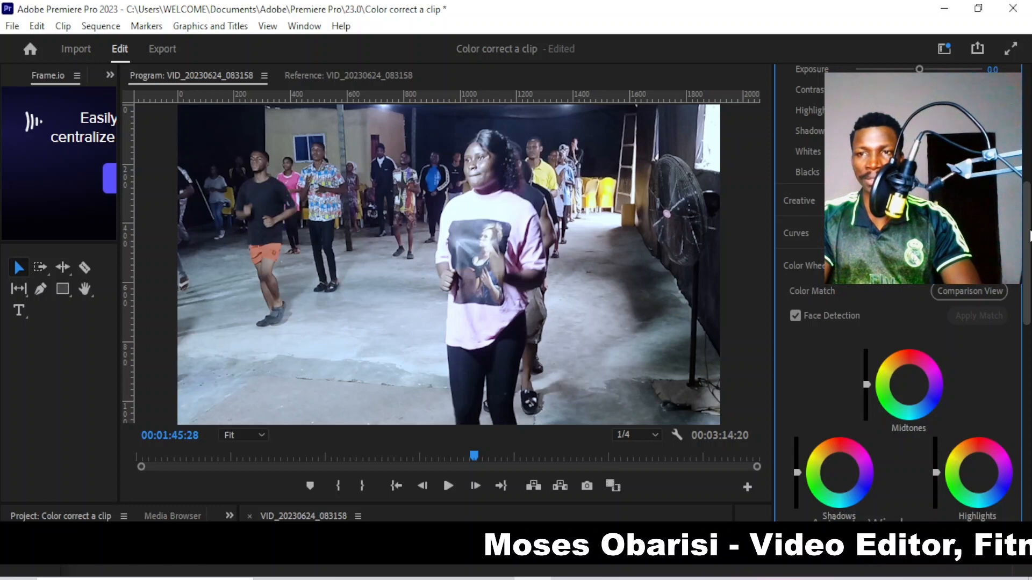
drag(1029, 234, 1026, 388)
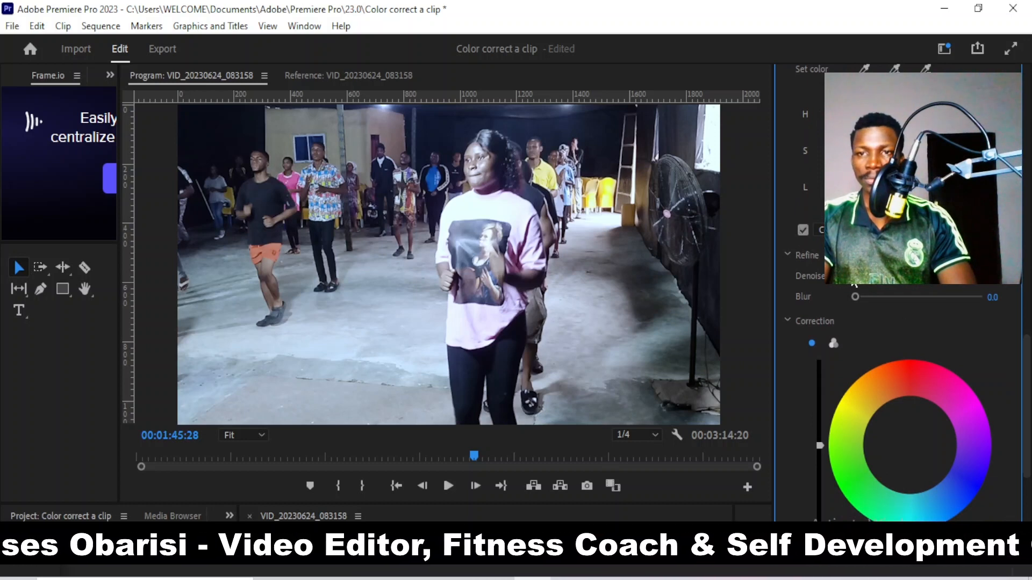
click(803, 230)
click(803, 230)
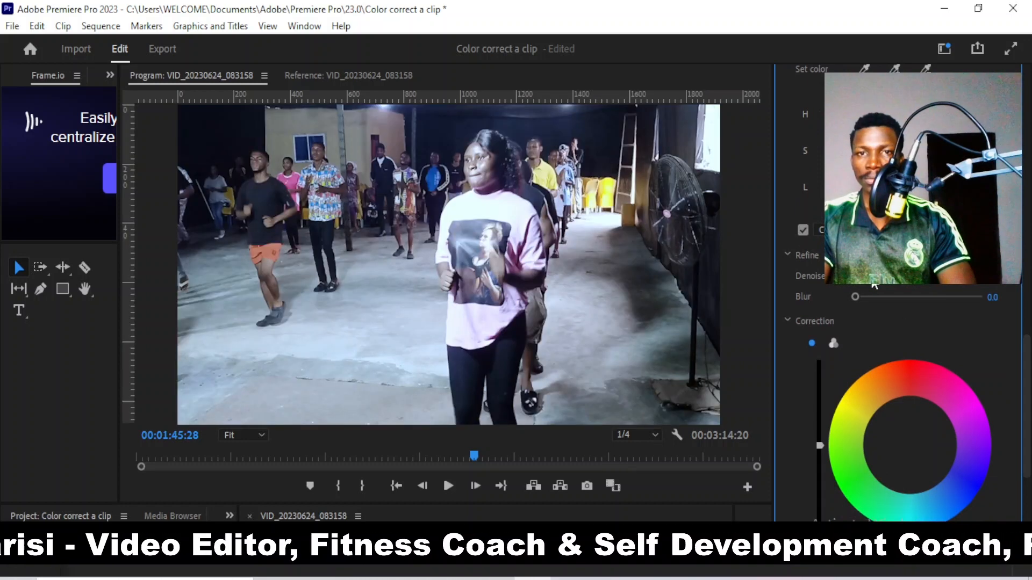
drag(871, 280, 867, 281)
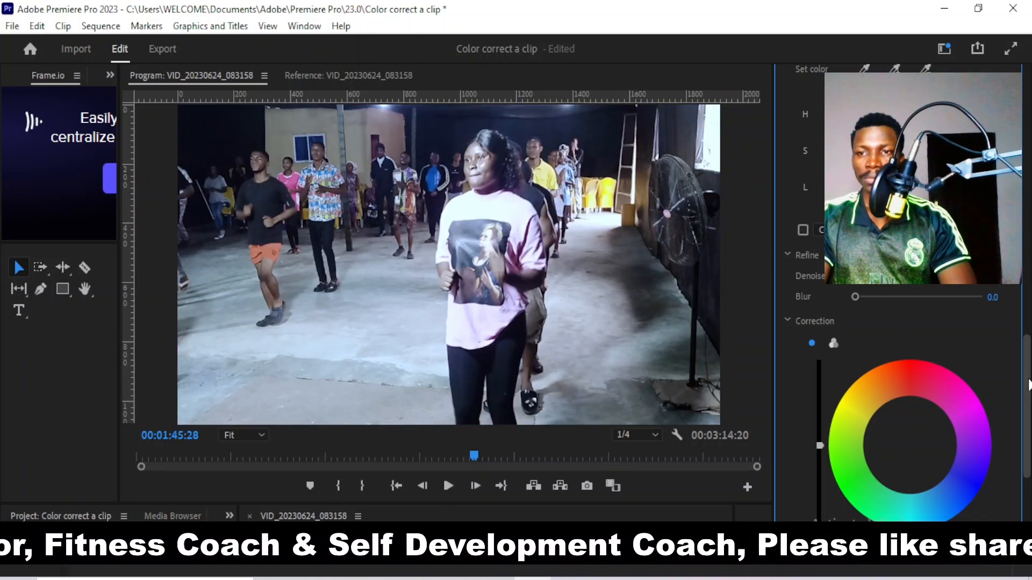
drag(1026, 387, 1030, 115)
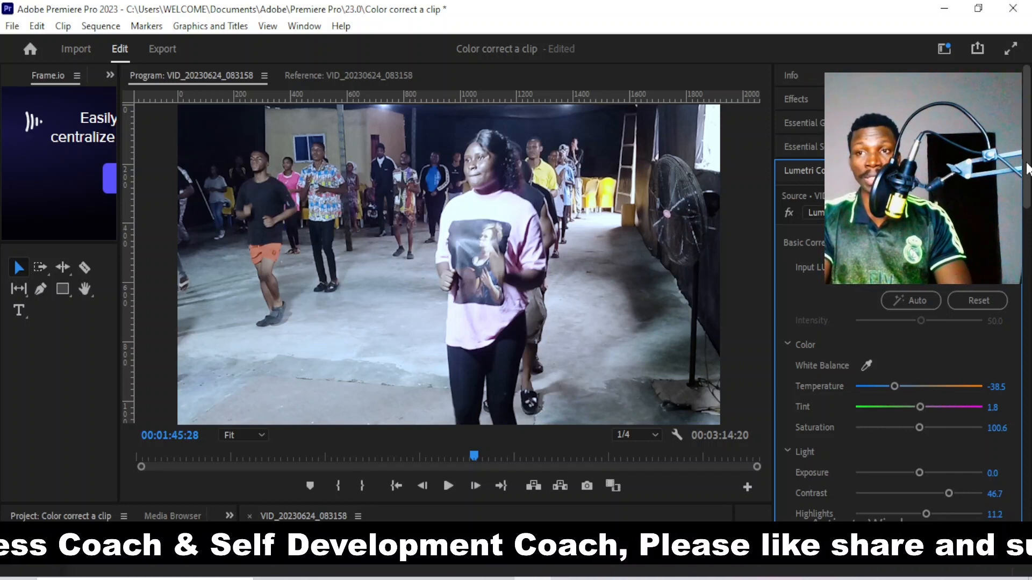
drag(1027, 168, 1027, 244)
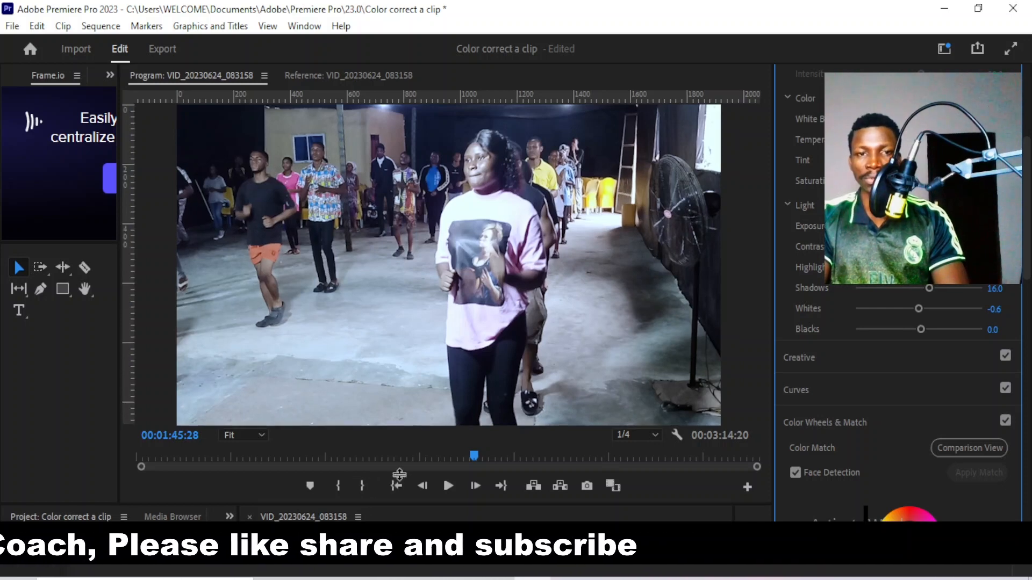
Shrink the Program monitor to reveal the timeline and move the sequence playhead to 00:01:24:18
drag(399, 474, 413, 398)
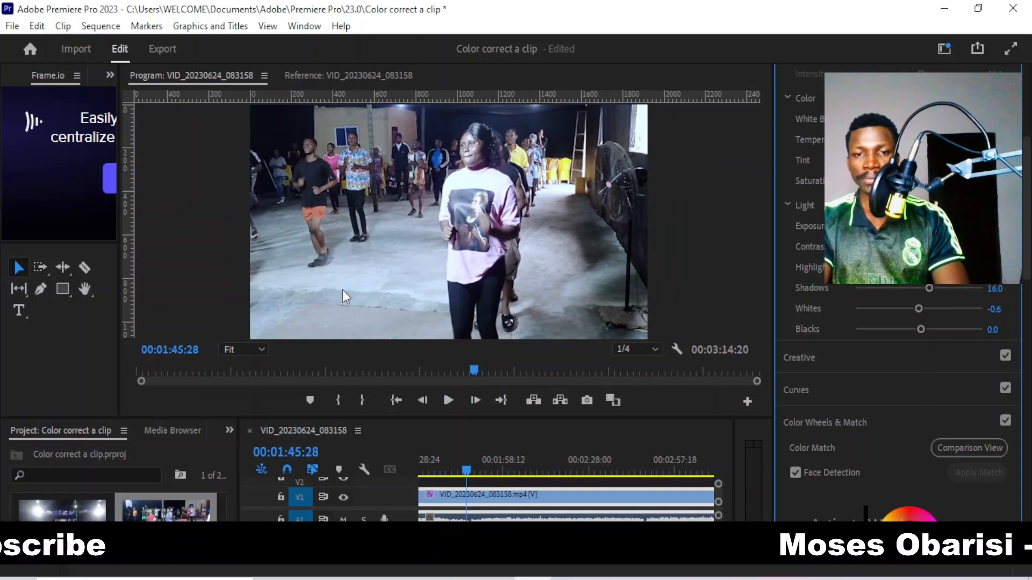
drag(467, 470, 651, 488)
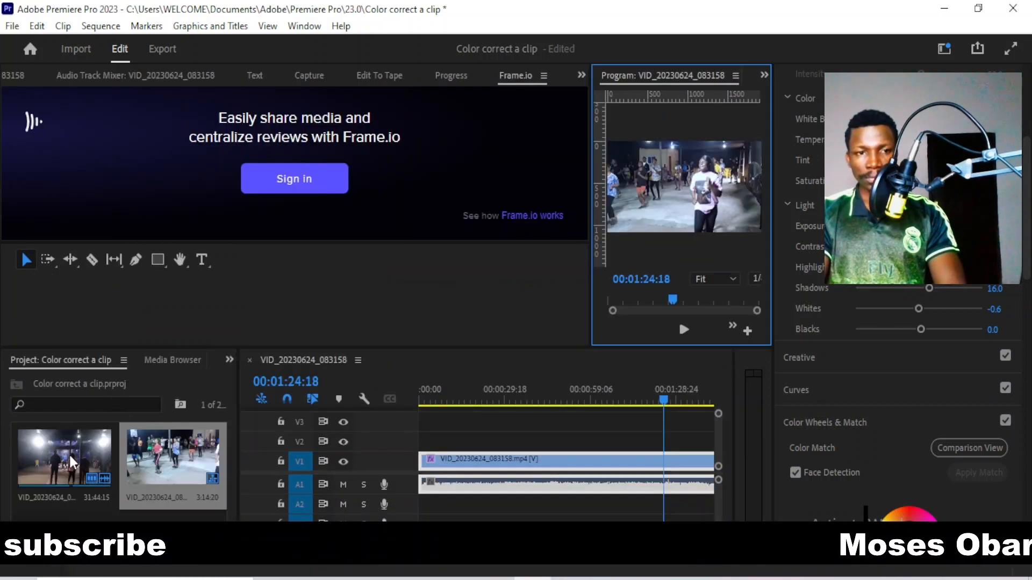
Open the original 31:44:15 clip in the Source monitor and enlarge the Source and Program monitors for comparison
double_click(68, 474)
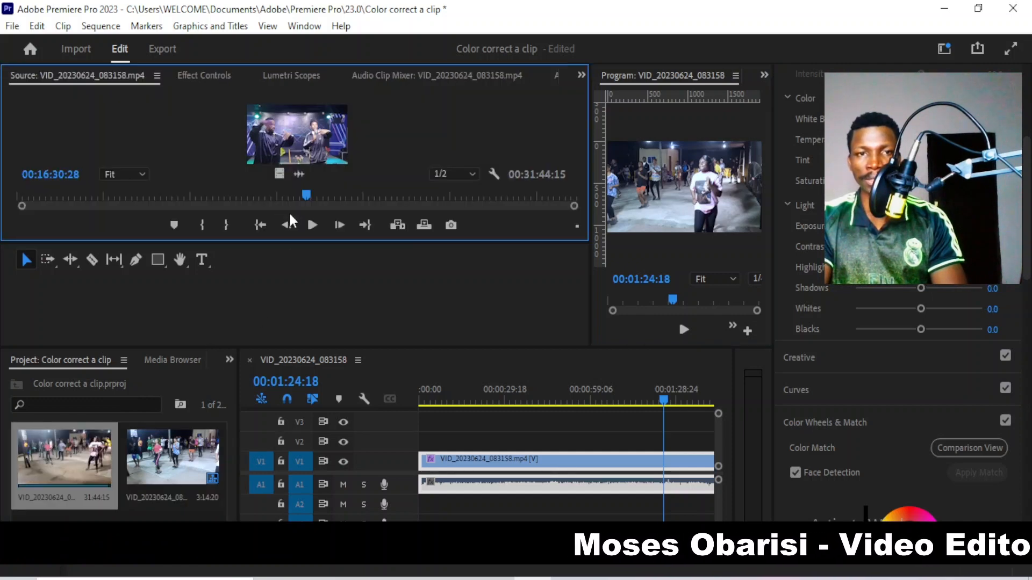
drag(270, 242, 284, 429)
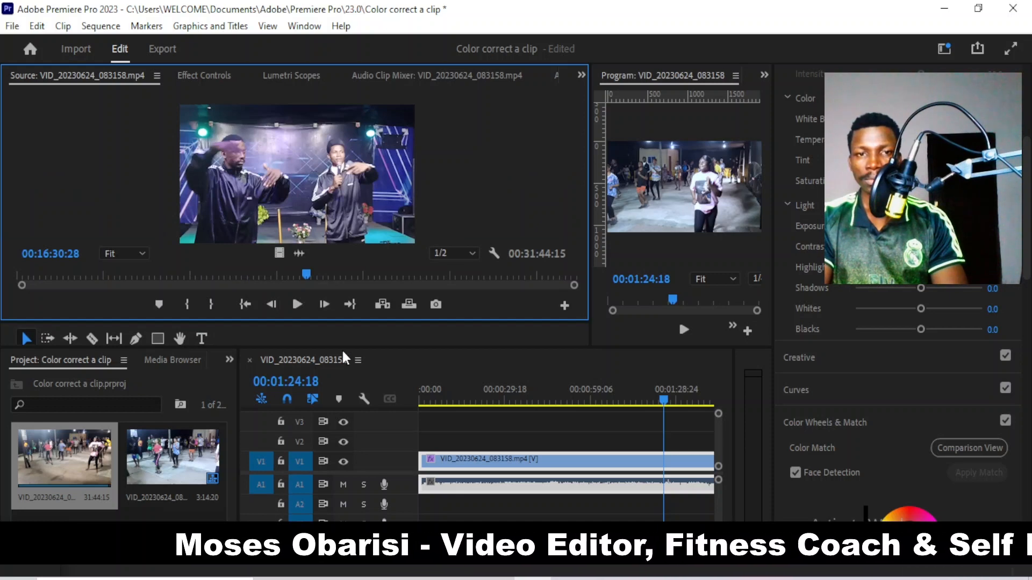
drag(343, 347, 348, 460)
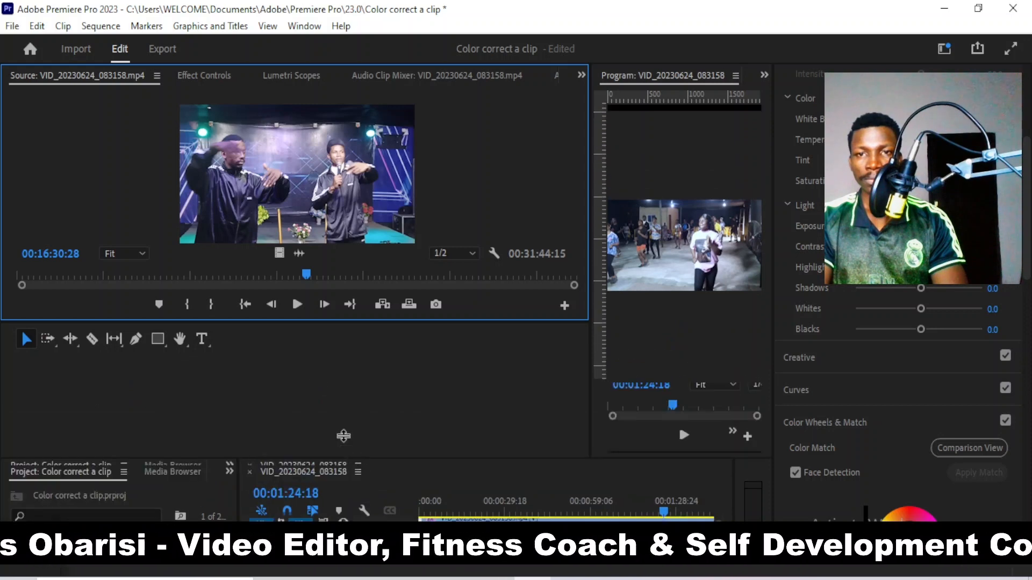
drag(303, 322, 324, 448)
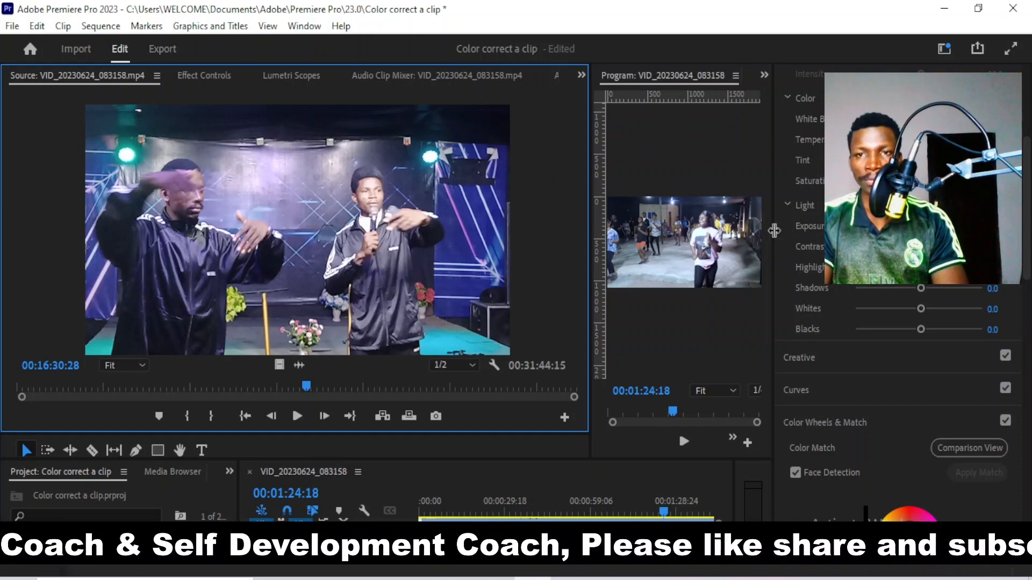
drag(774, 230, 852, 231)
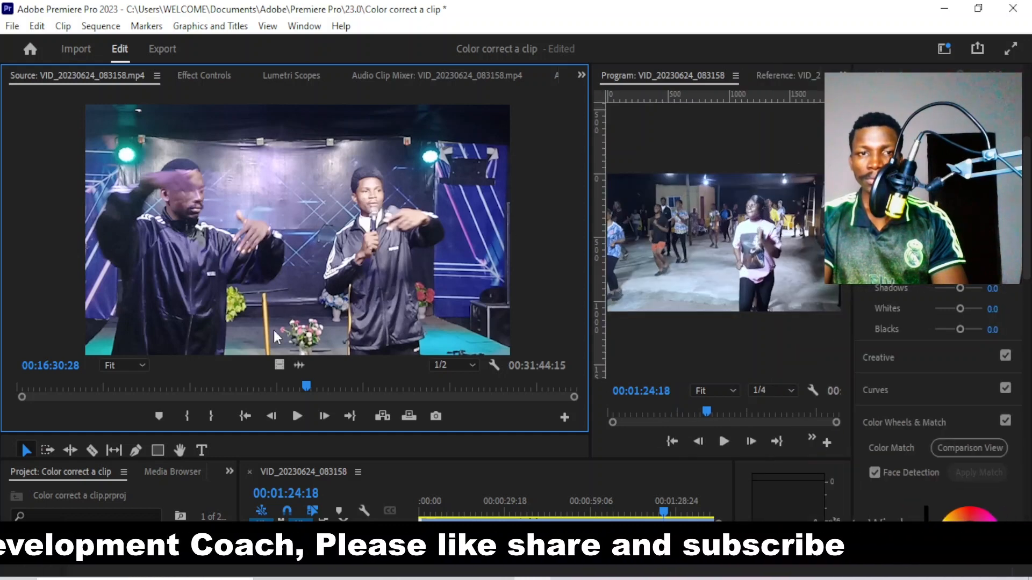
Scrub the uncorrected source clip to 00:27:09:08 to find a frame comparable to the corrected sequence
drag(307, 387, 520, 399)
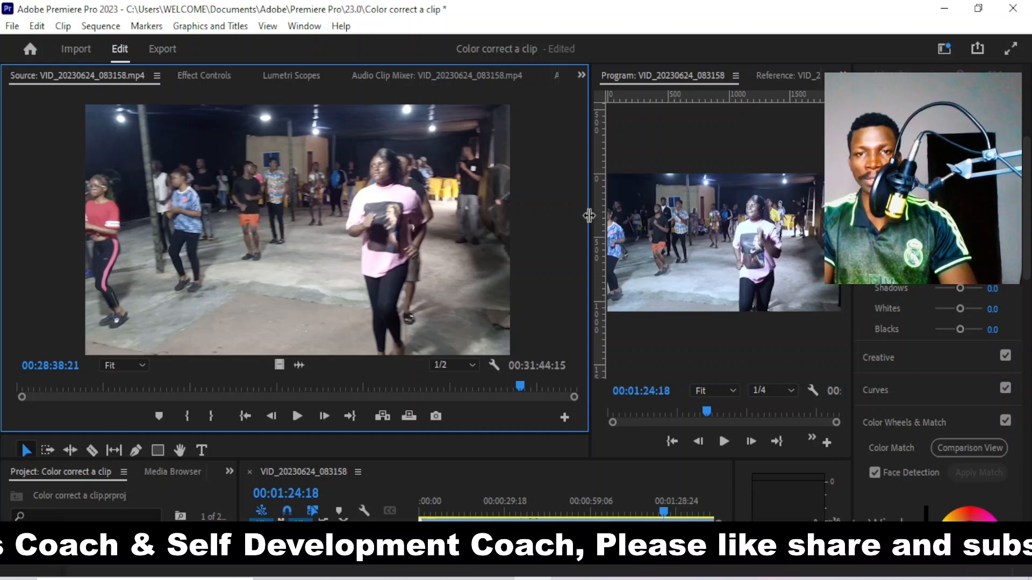
drag(589, 217, 618, 221)
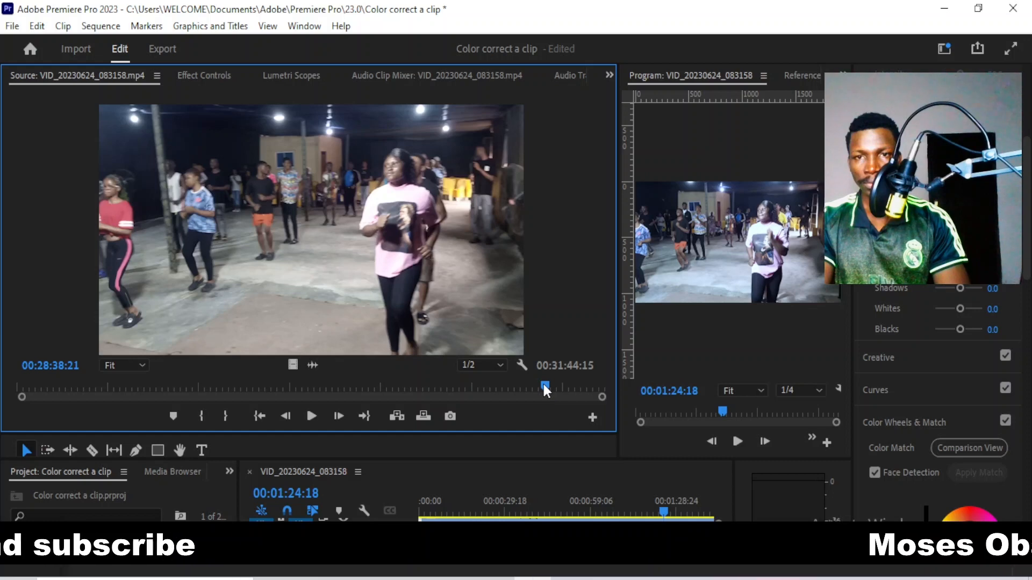
drag(541, 383, 542, 384)
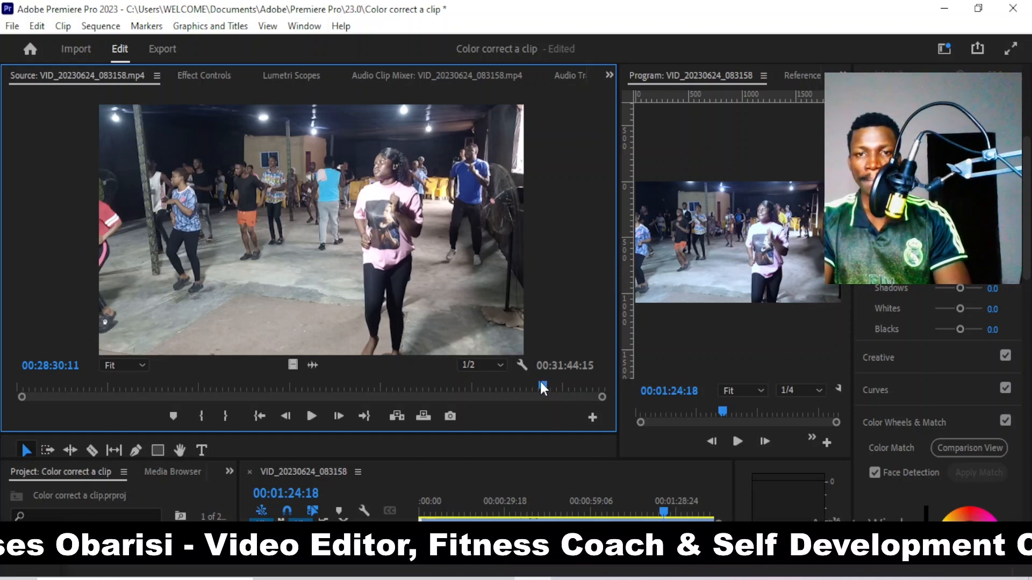
drag(539, 382, 516, 383)
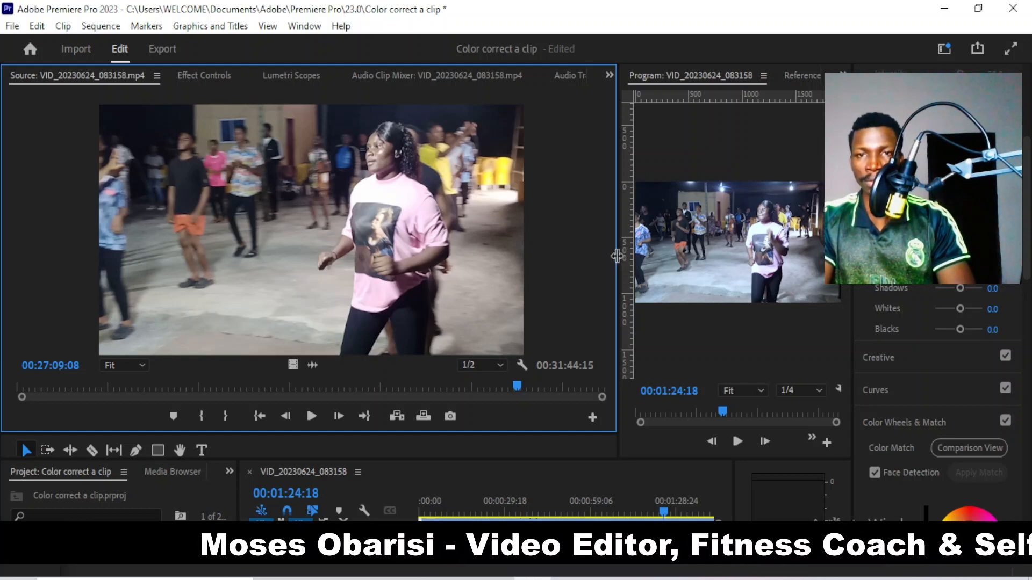
Widen the Program monitor against the Source monitor and show the Reference monitor for the sequence
drag(519, 261, 180, 247)
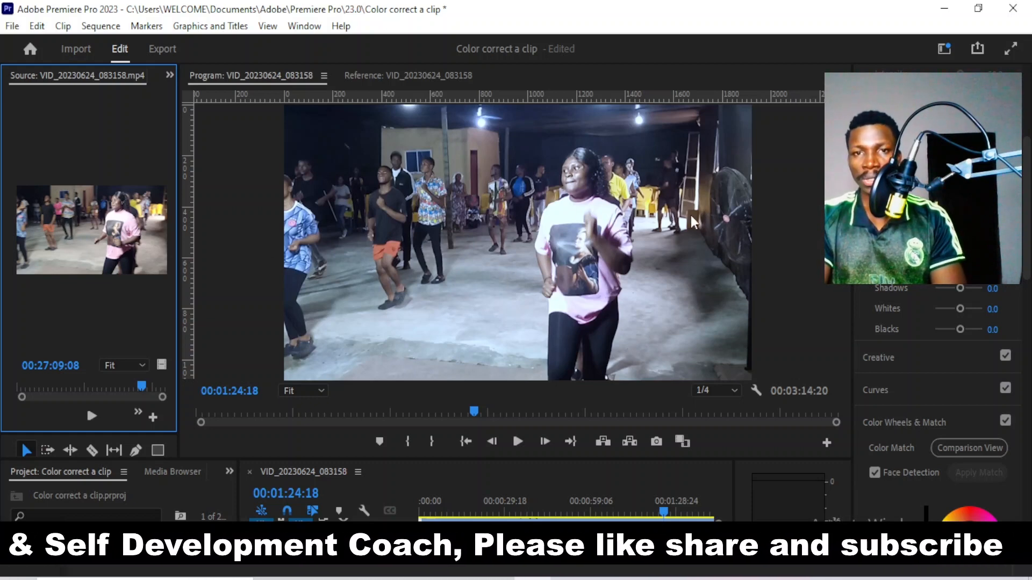
click(392, 74)
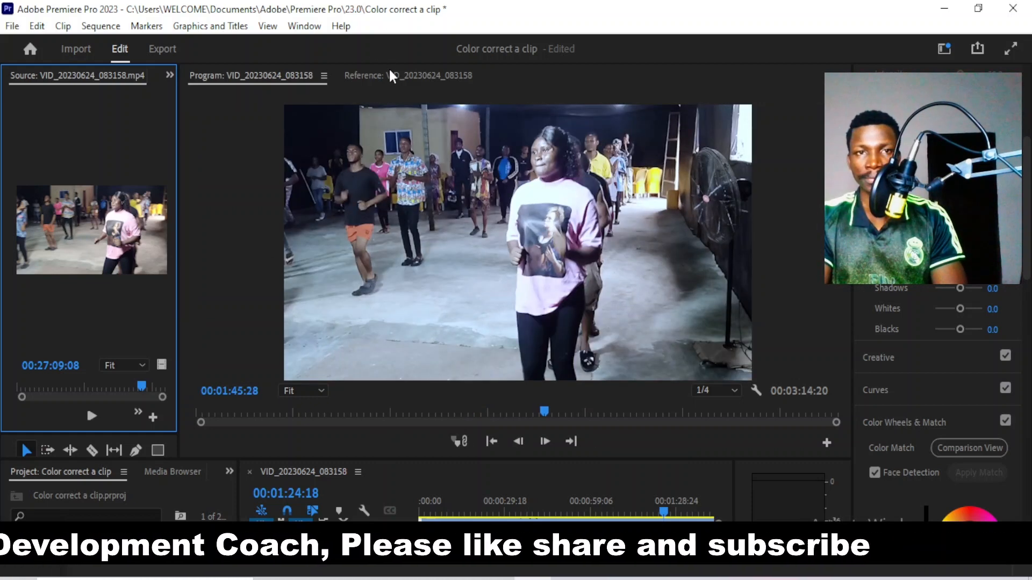